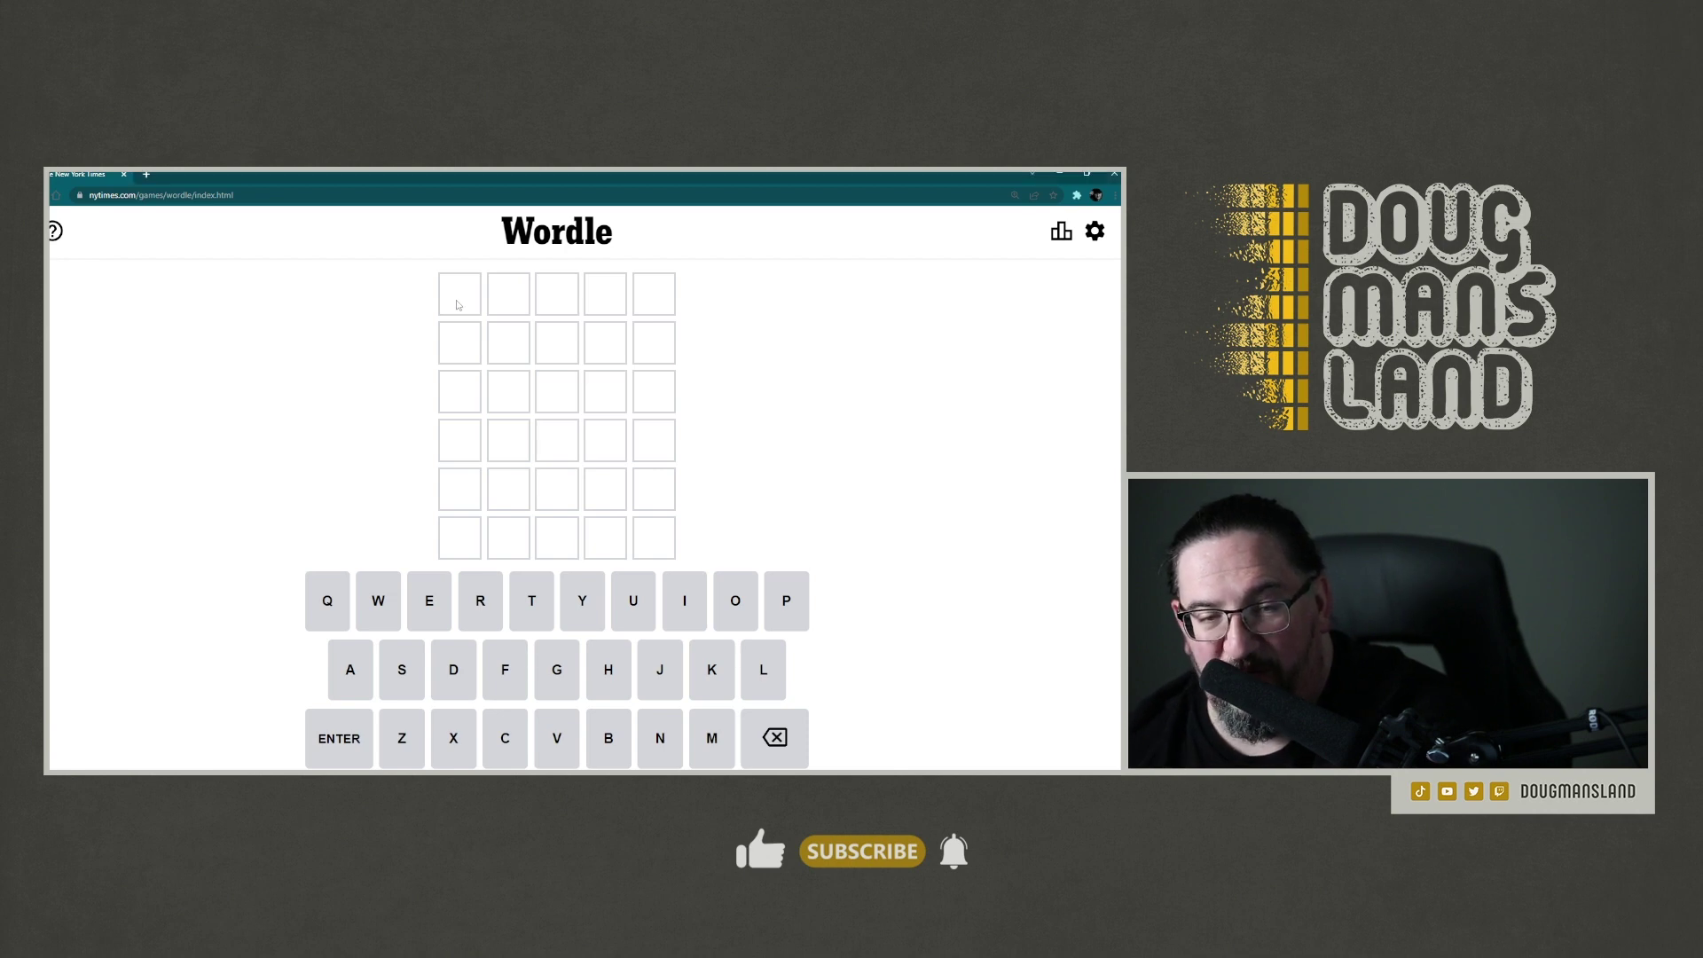
pyautogui.write('GOL')
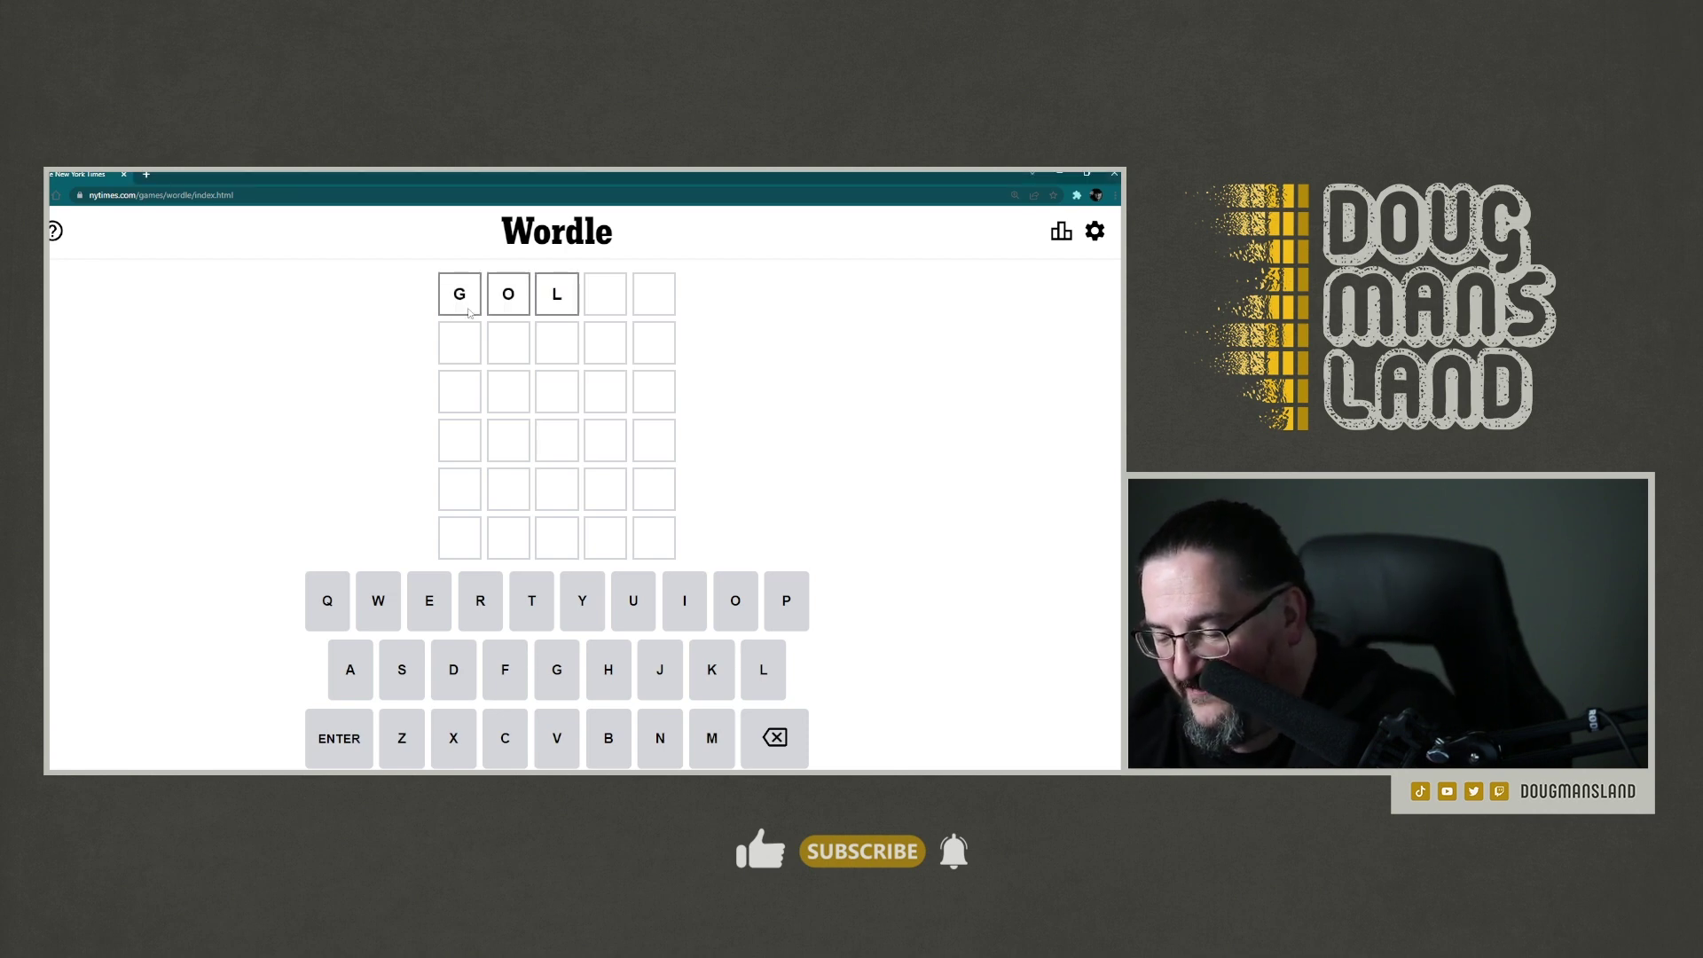
pyautogui.write('FS')
# Submit GOLFS as the first guess; all five letters come back absent
pyautogui.press('Return')
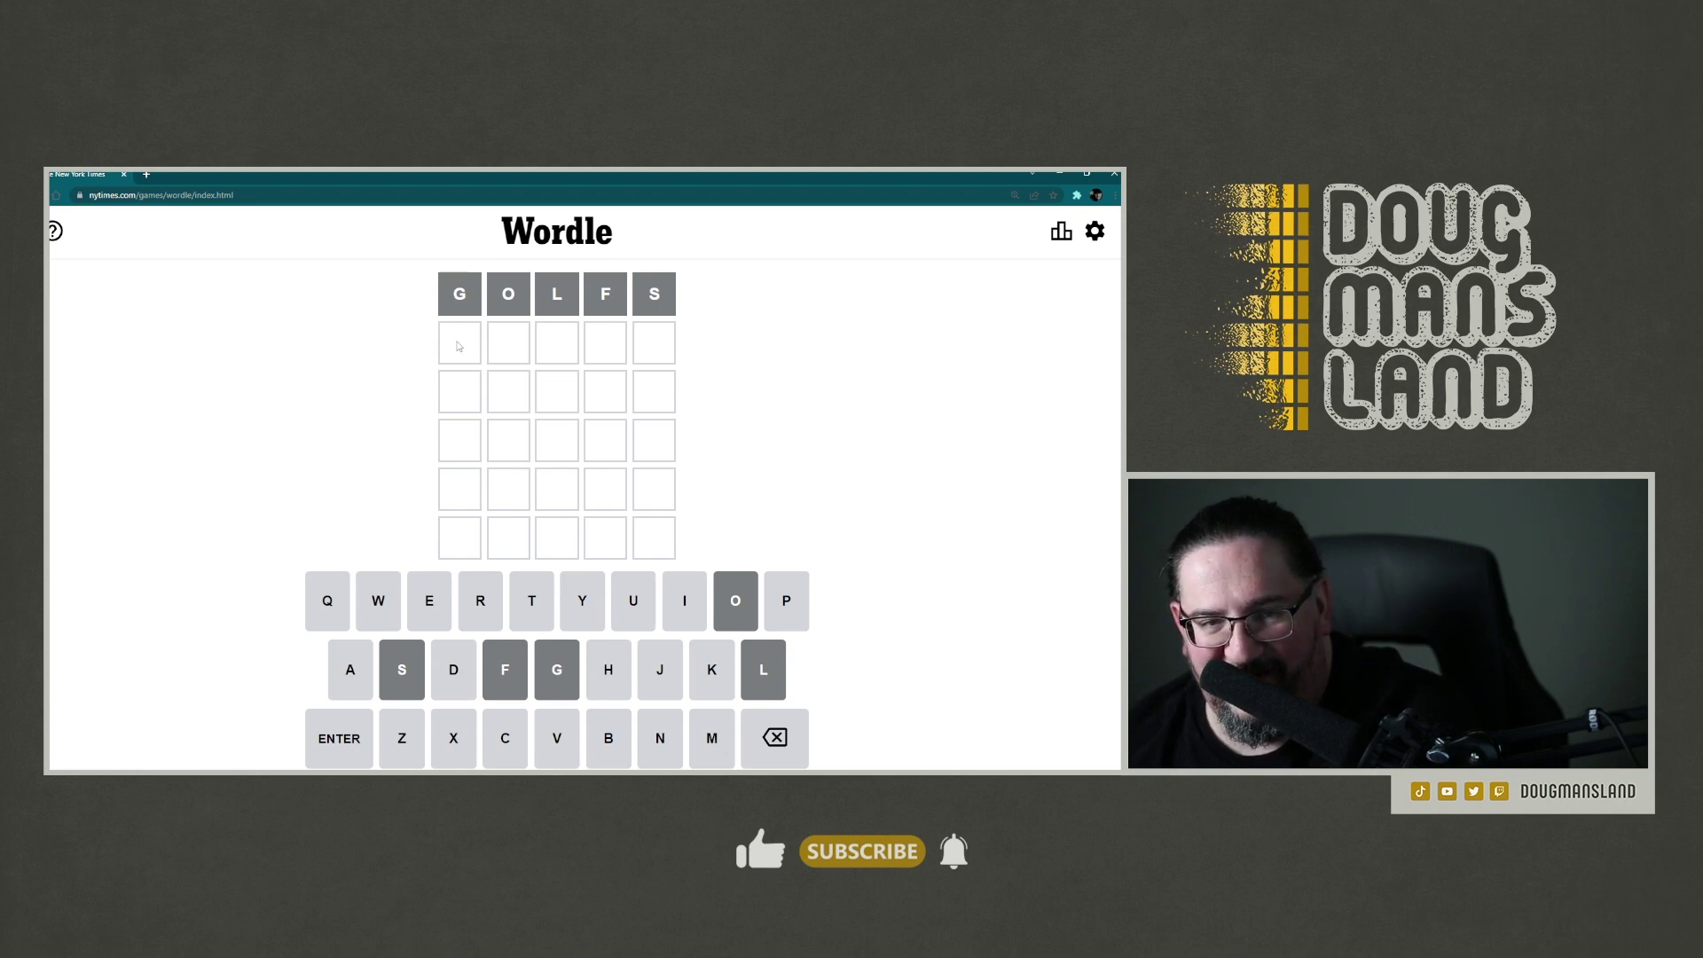
pyautogui.write('th')
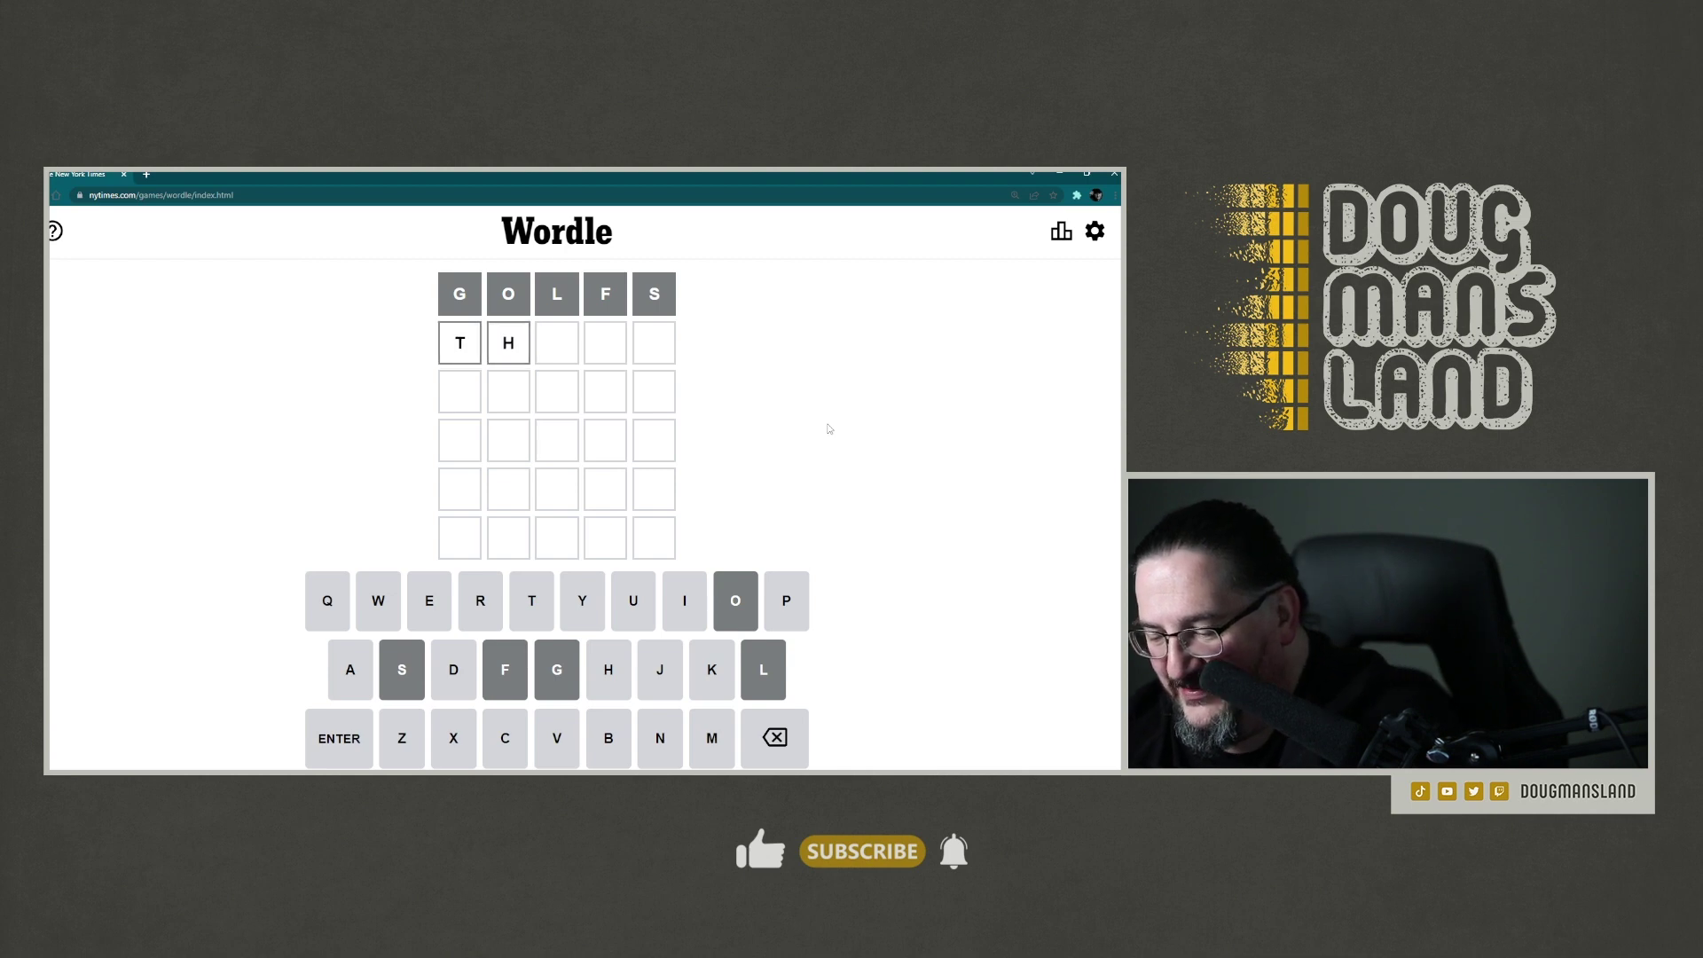
pyautogui.write('rew')
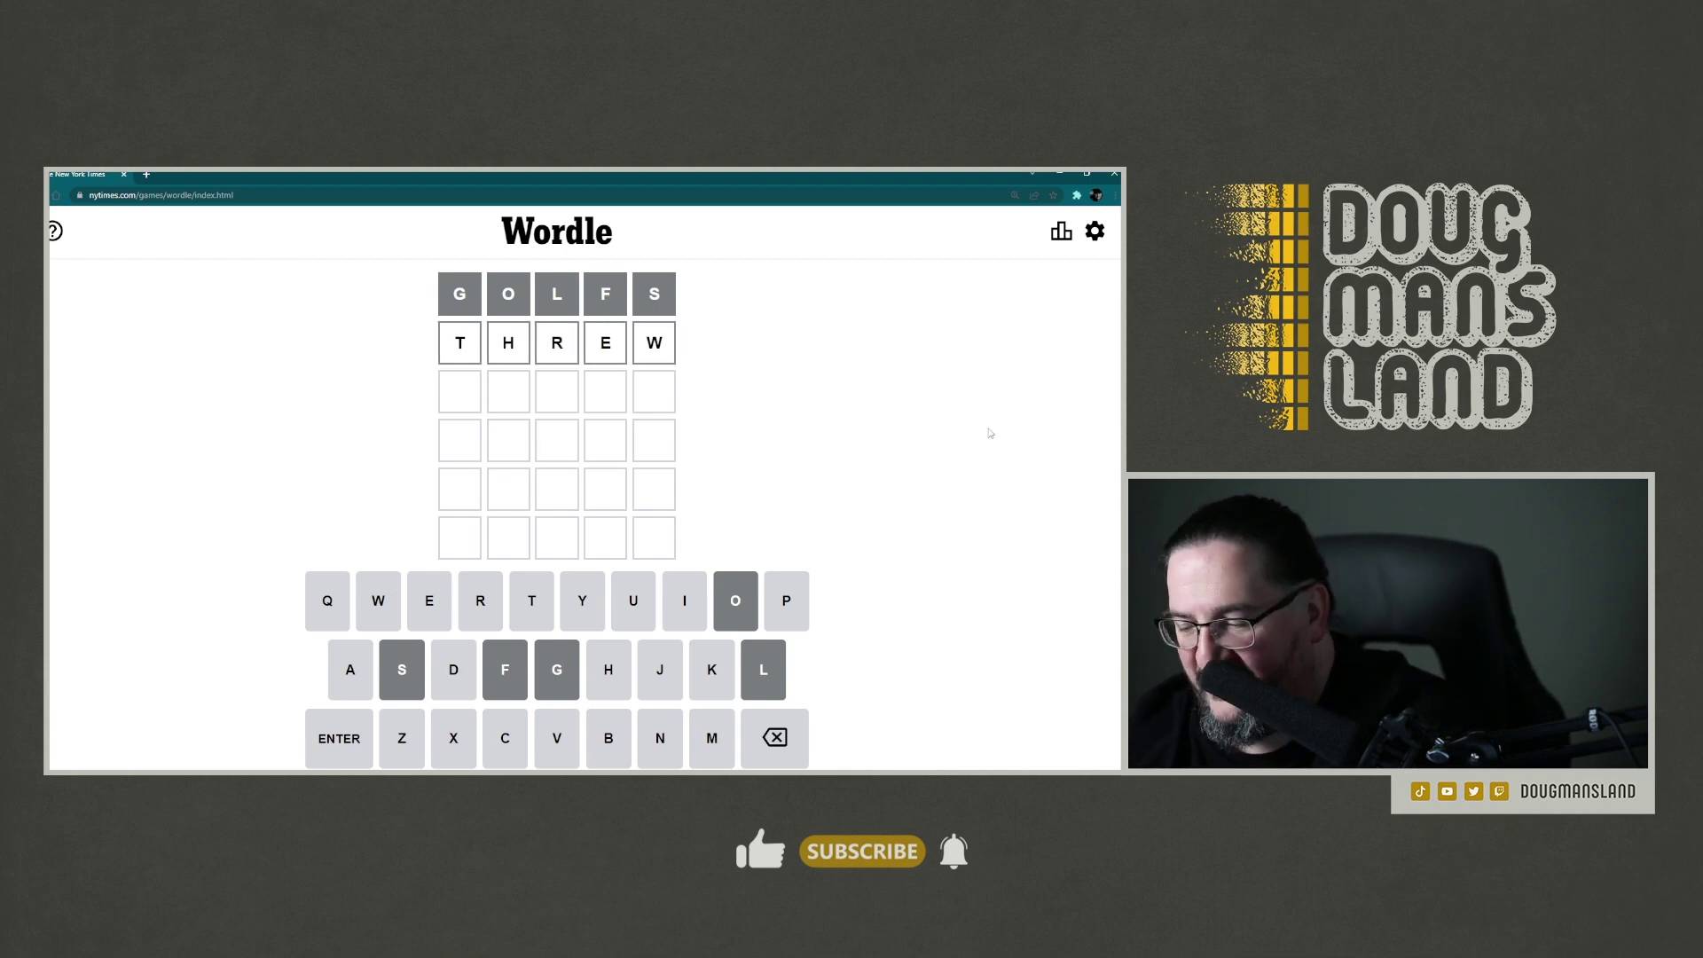
# Submit THREW as the second guess; E and W green, R yellow, T and H grey
pyautogui.press('Return')
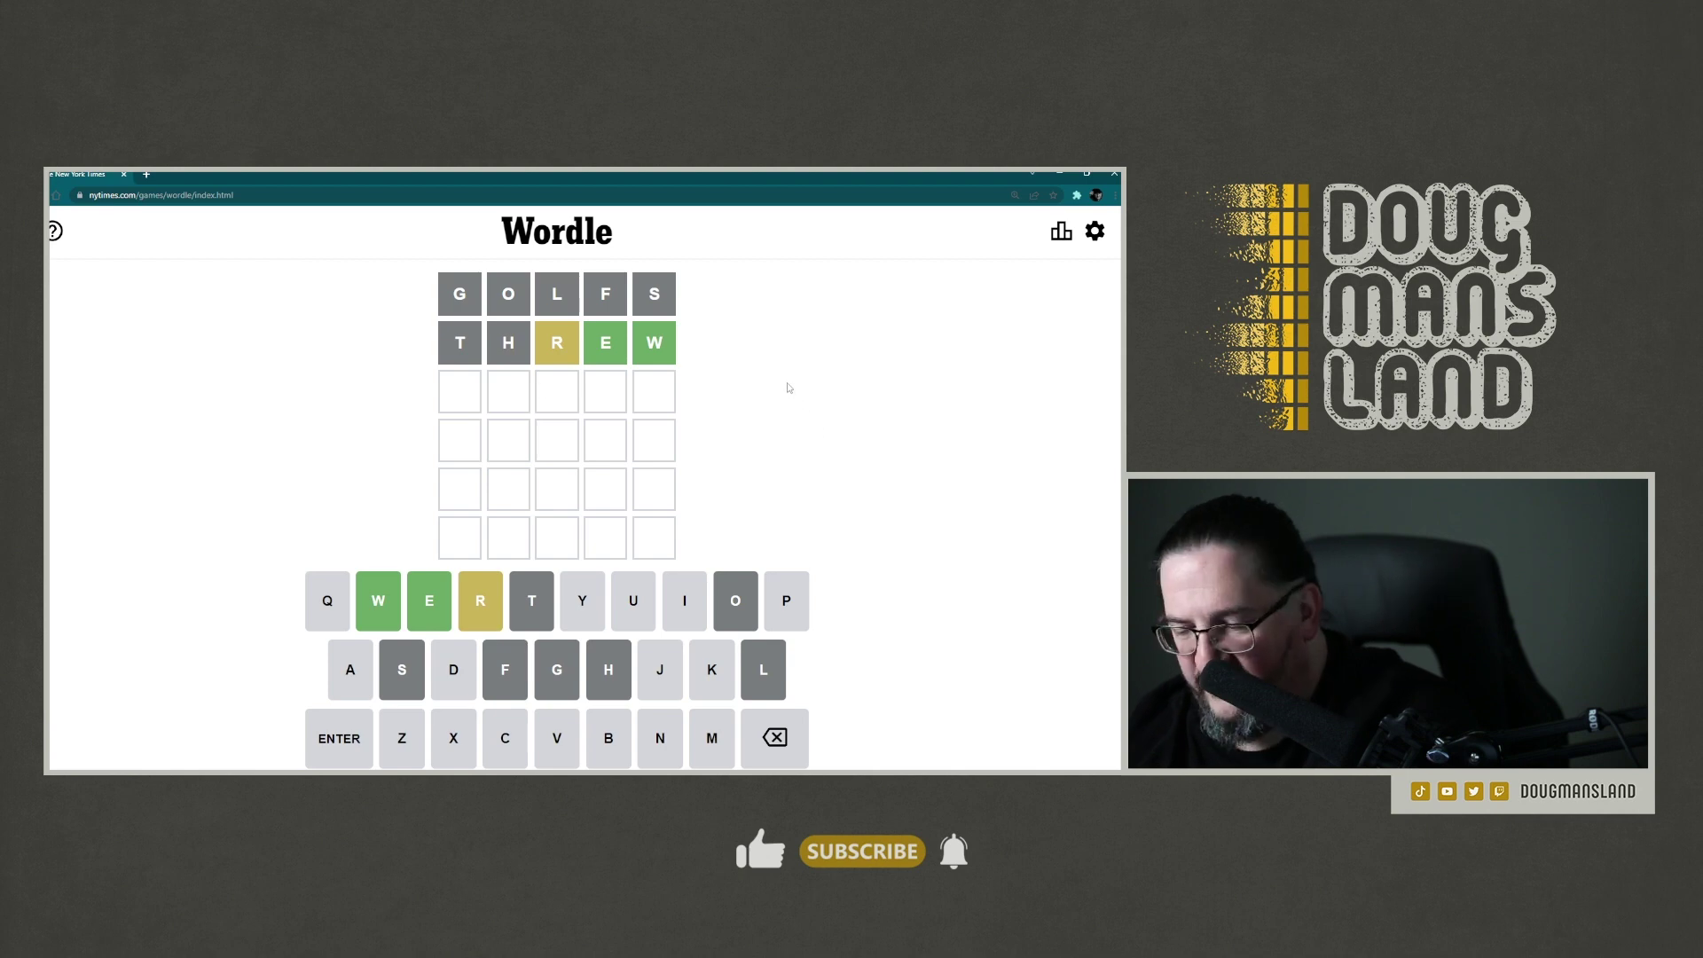
pyautogui.write('BANDY')
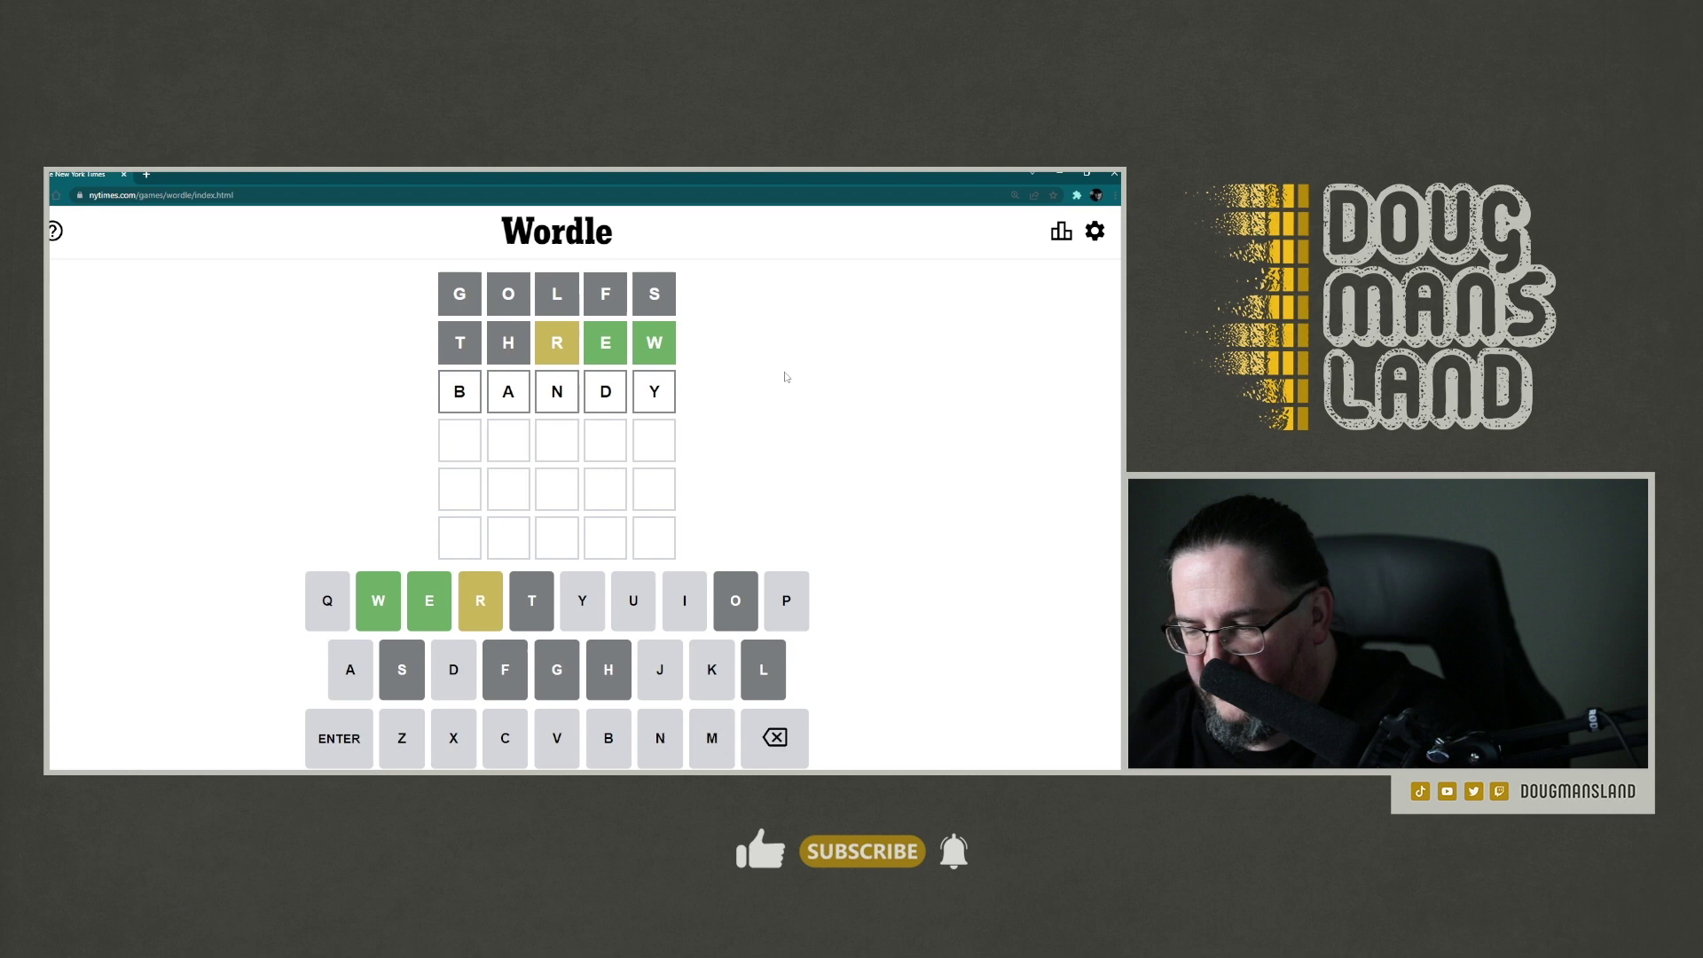
# Submit BANDY as the third guess; N green, B, A, D, Y grey
pyautogui.press('Return')
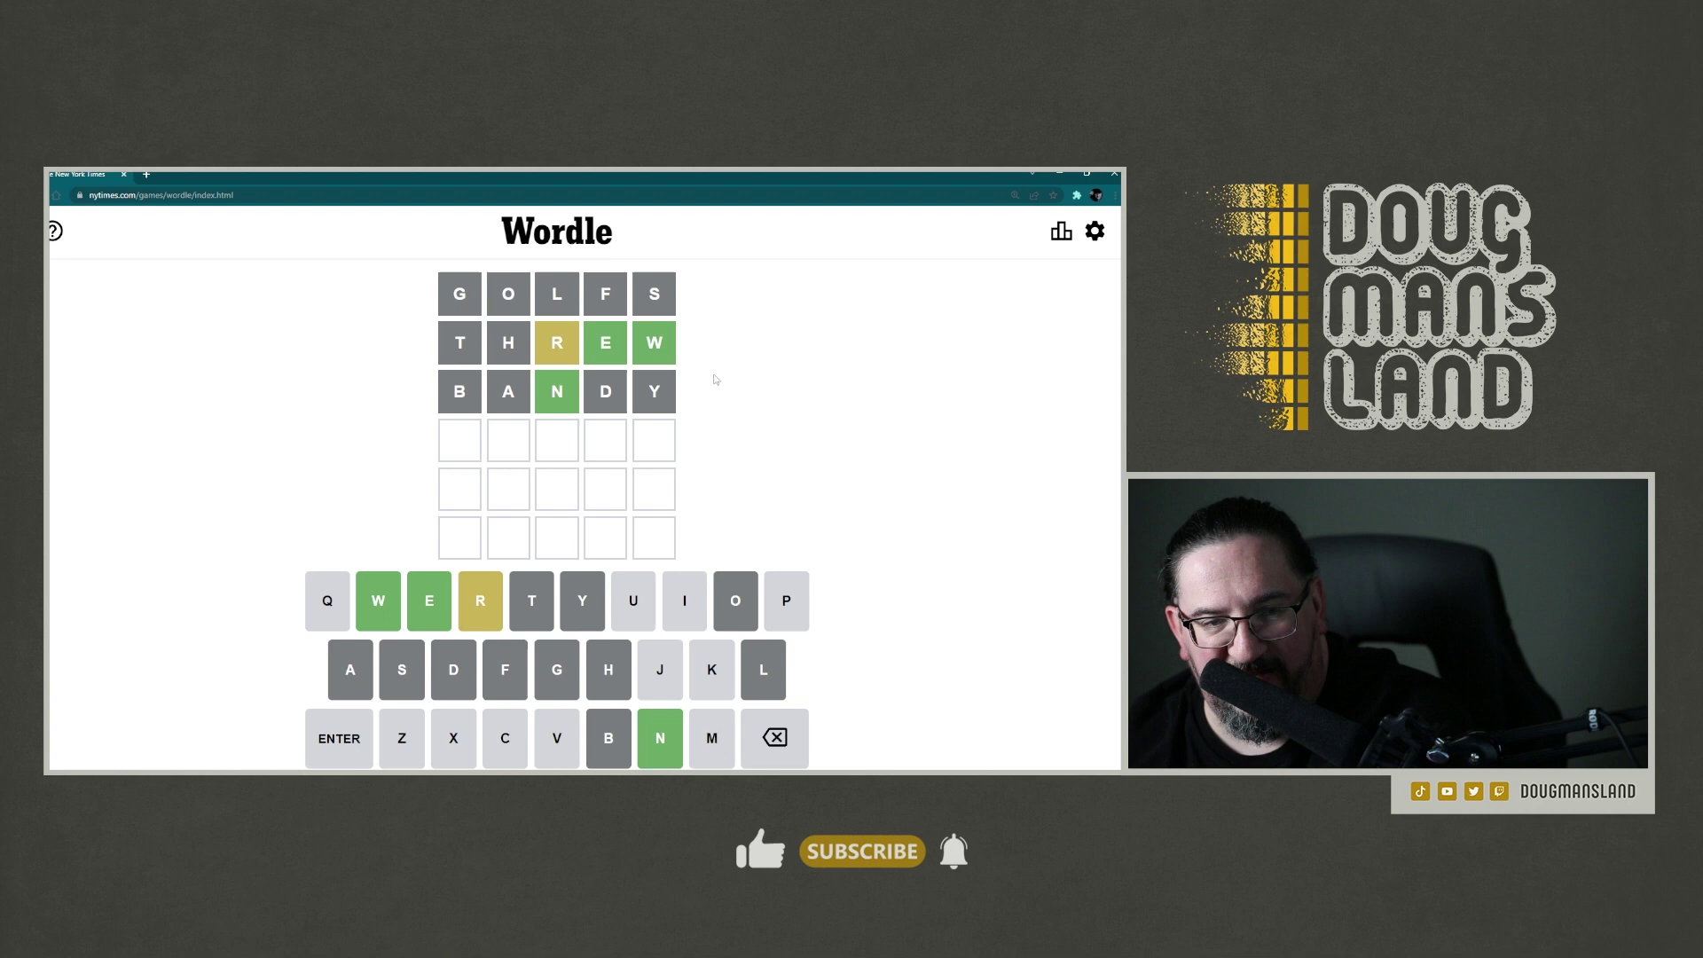
pyautogui.write('renew')
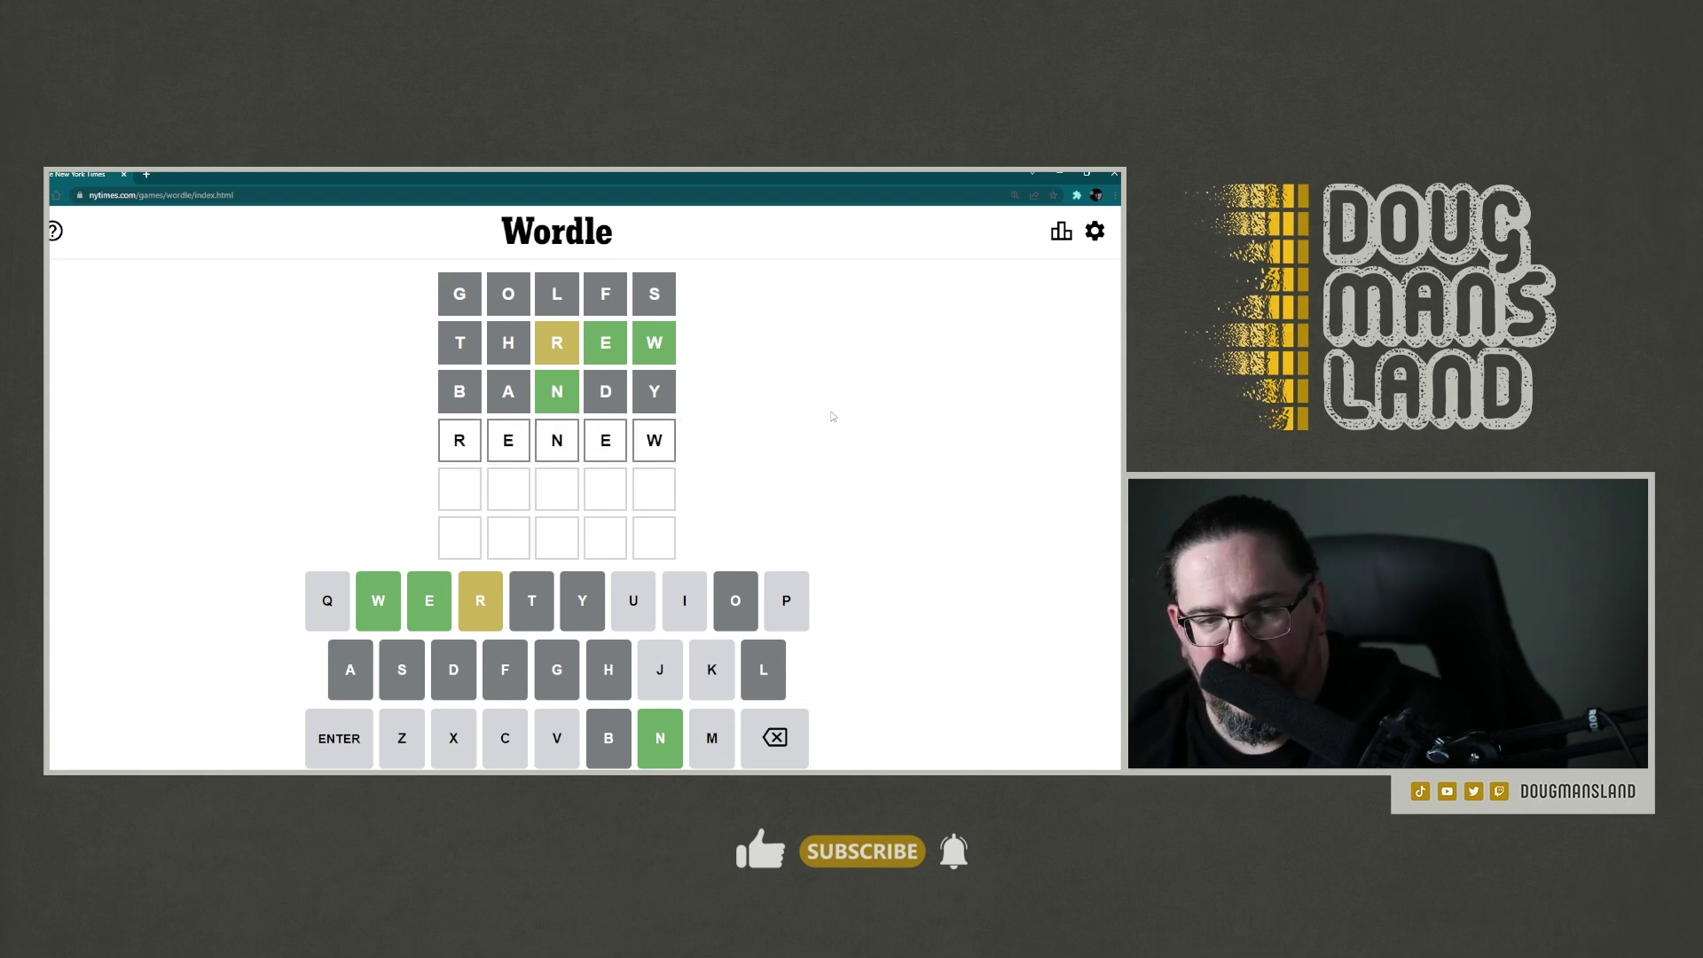
# Submit RENEW as the fourth guess; all five tiles turn green, solving the puzzle
pyautogui.press('Return')
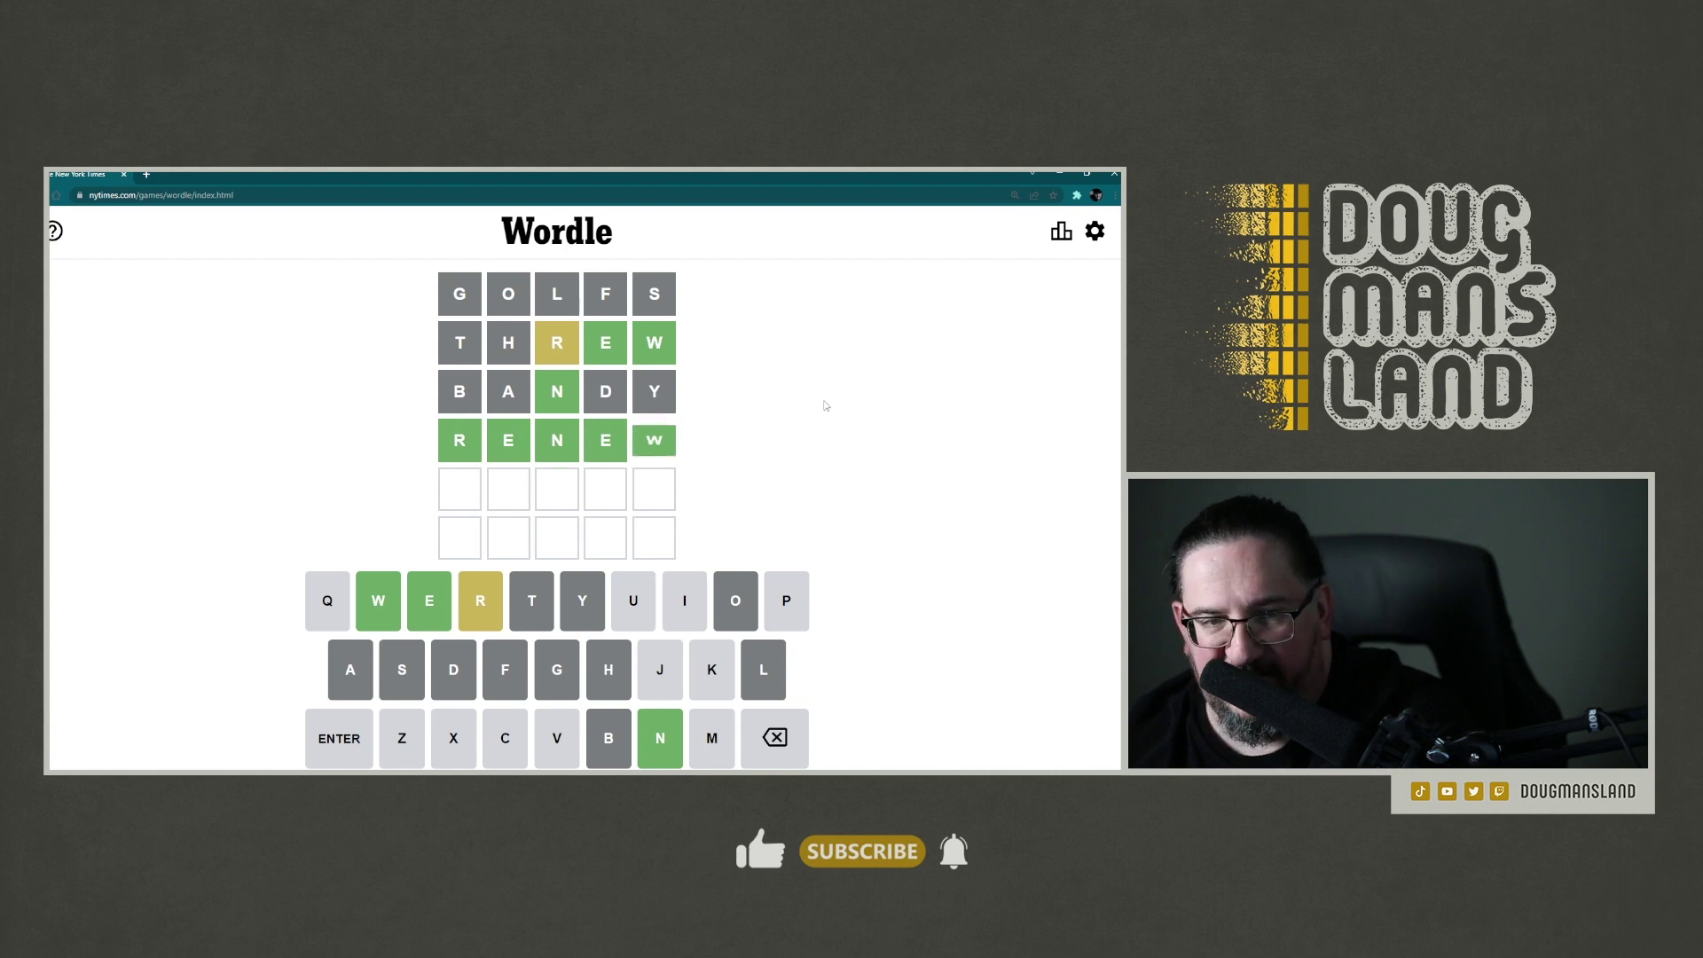